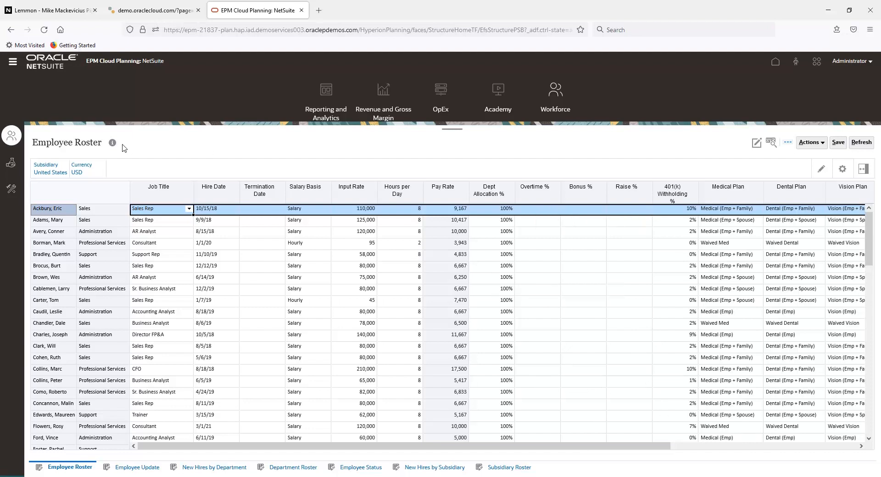
Examine the Wages row in the Company Expenses form and return to the Employee Roster.
left_click(11, 162)
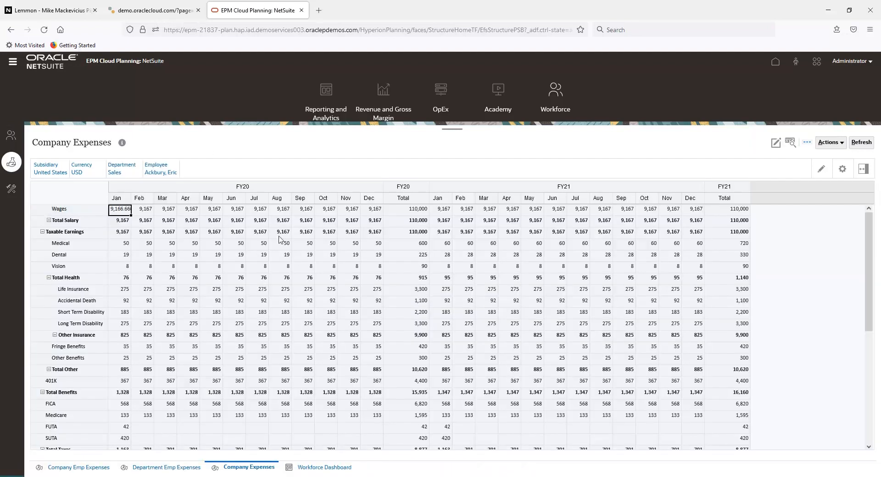
left_click(60, 206)
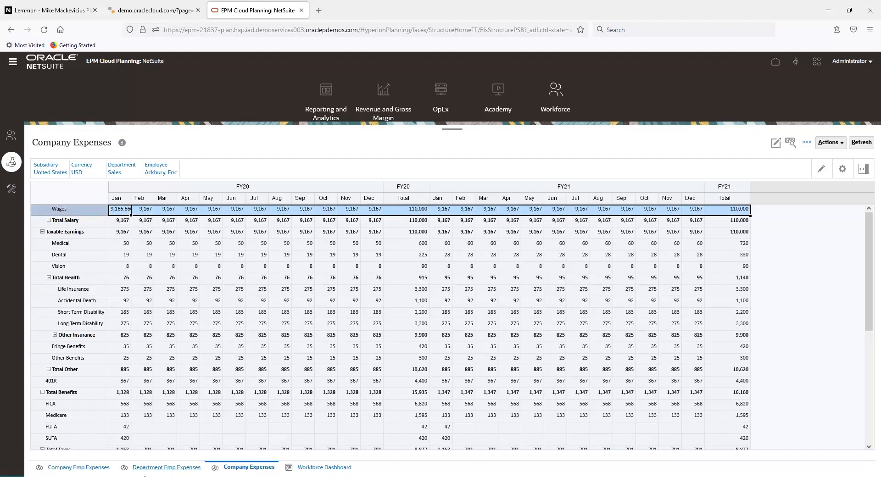
left_click(18, 135)
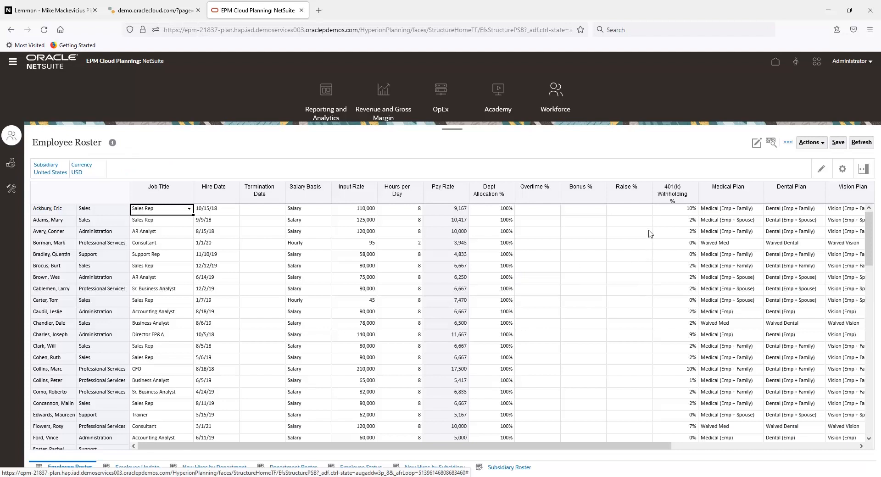
Give the first employee in the roster a 5% raise and a 1% bonus, and save the roster.
left_click(635, 211)
type(".05")
key("Return")
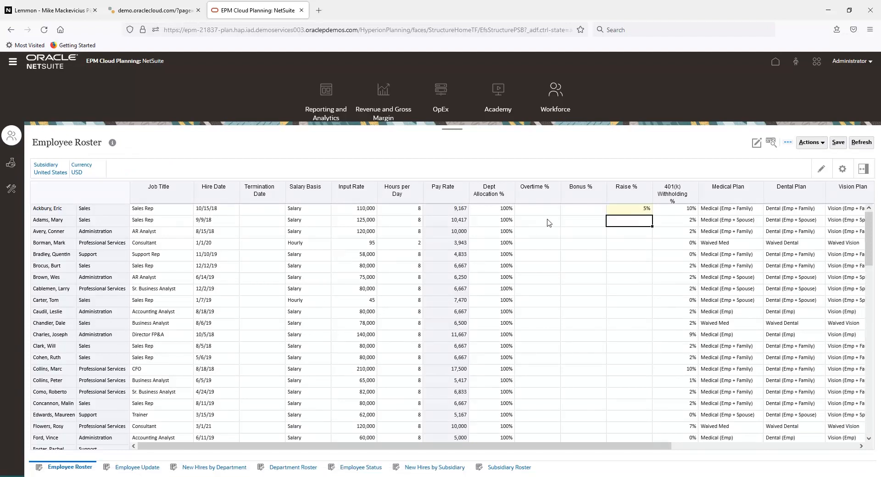
left_click(567, 211)
type(".01")
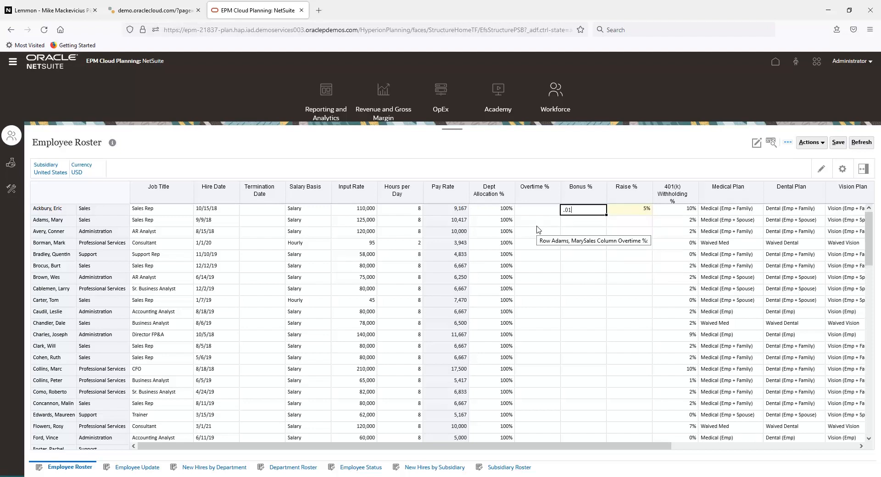
key("Return")
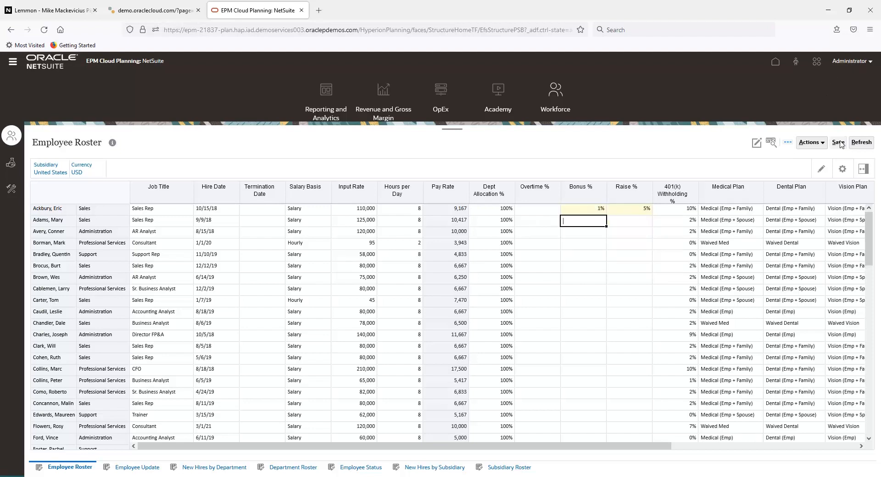
Examine the Raise and Bonus rows for that employee in the Company Expenses form.
left_click(10, 169)
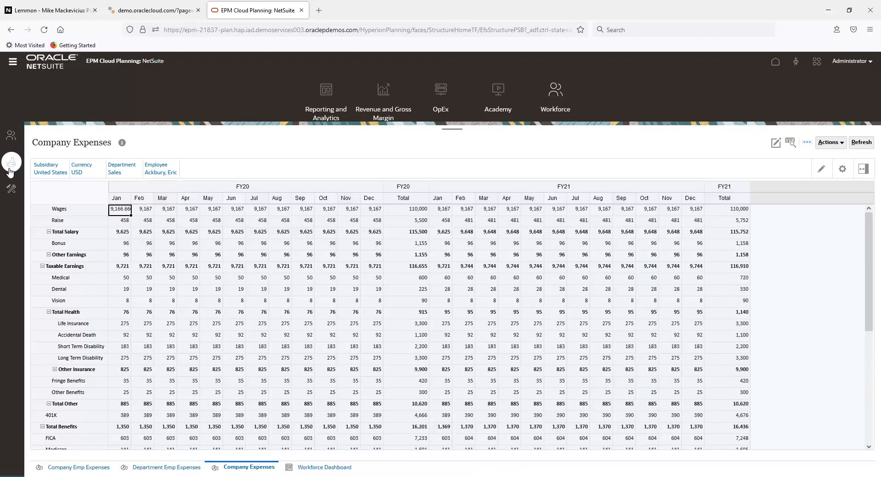
left_click(54, 220)
left_click(63, 245)
left_click(63, 221)
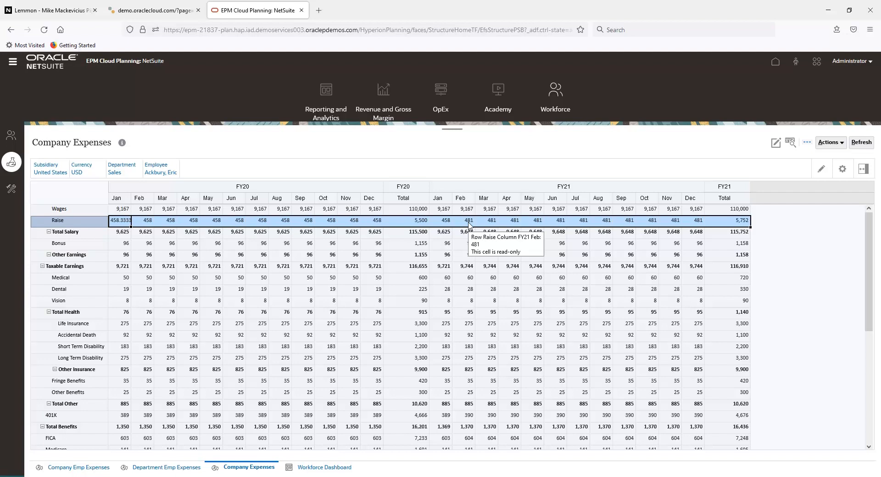
Set the FY21 Merit Month to May in the Annual Assumptions form and save it.
left_click(13, 190)
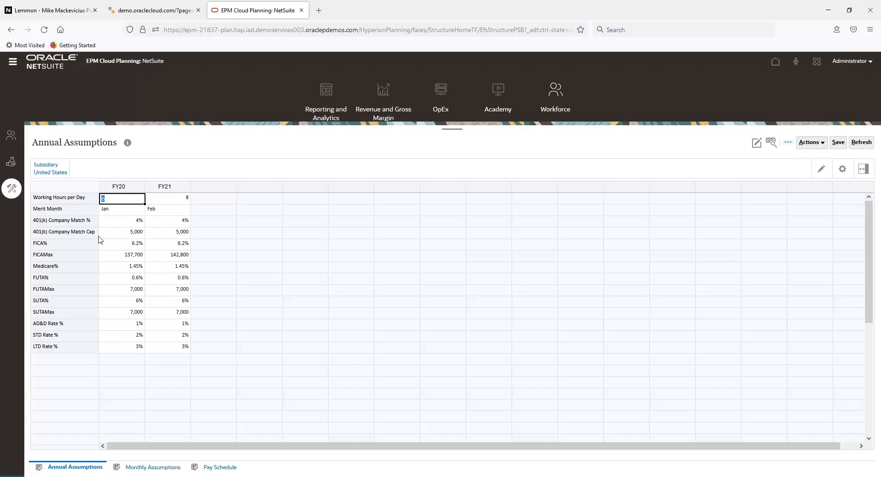
left_click(167, 210)
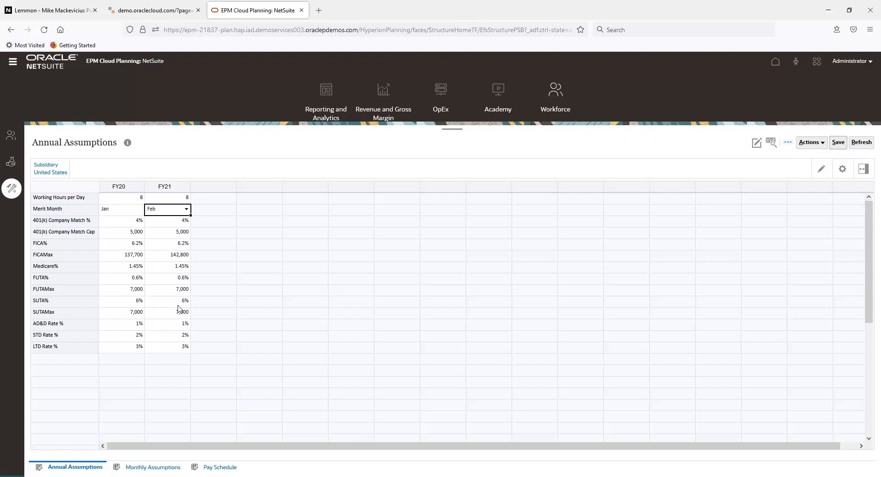
left_click(186, 210)
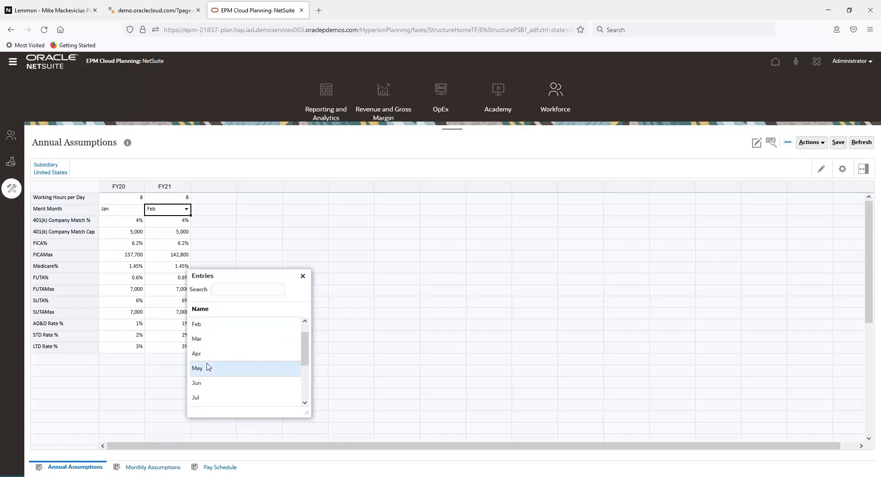
left_click(207, 368)
left_click(842, 144)
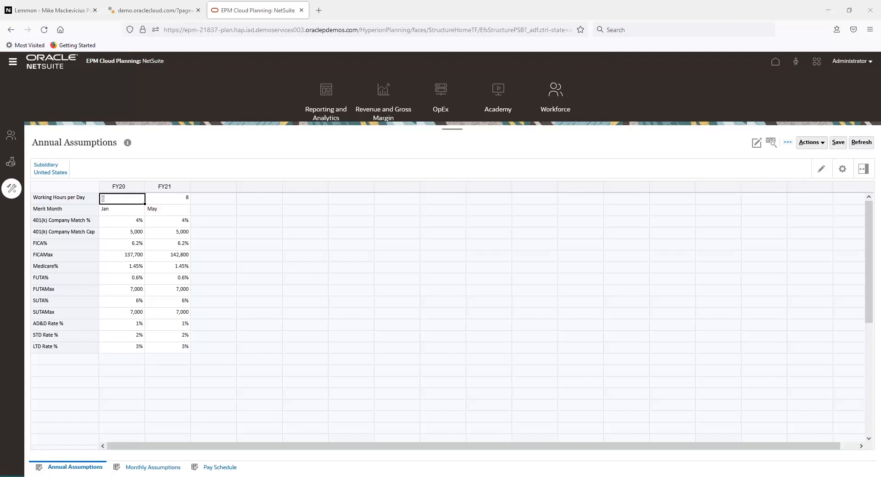
Check how the Raise and FICA rows are spread over the months in Company Expenses.
left_click(11, 162)
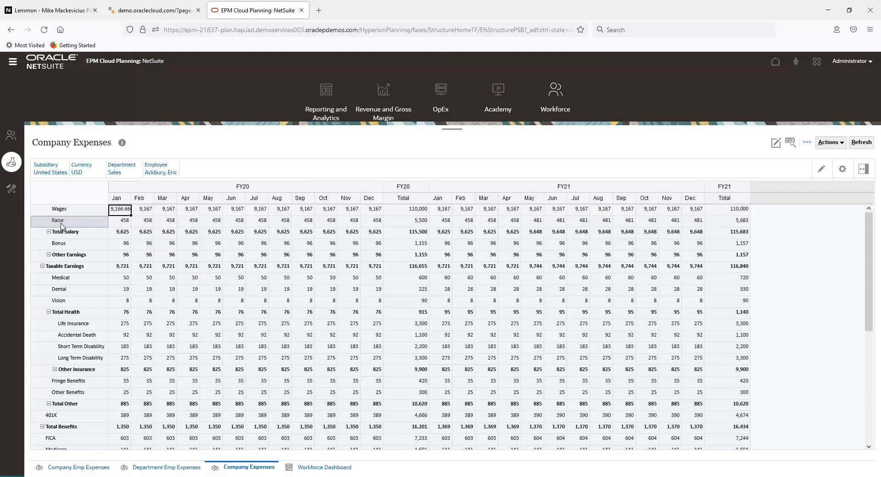
left_click(61, 223)
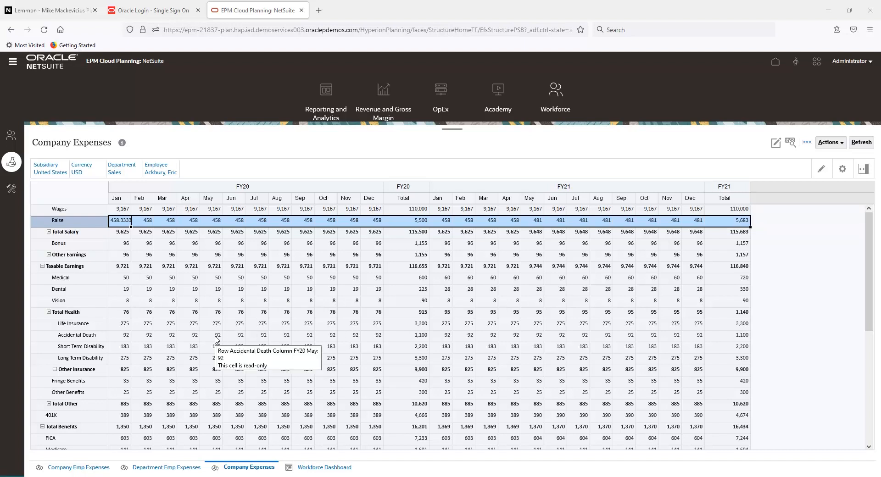
left_click(82, 441)
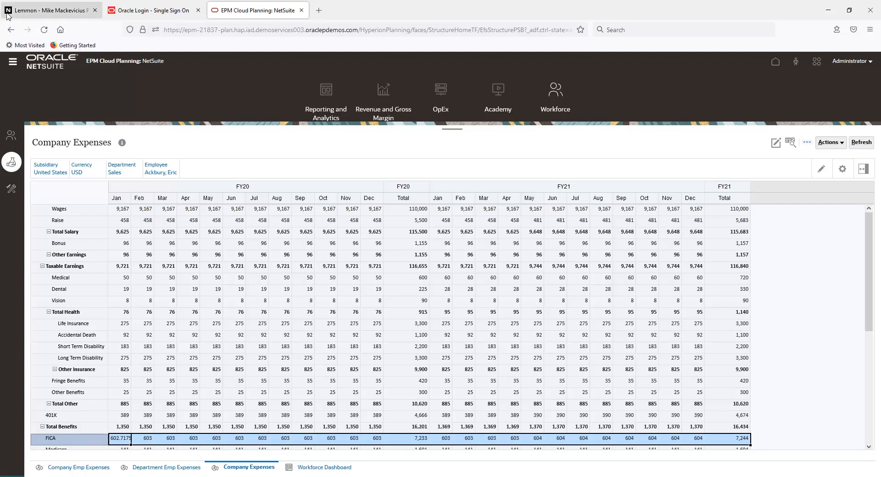
Set the first employee's Input Rate to 200,000 in the Employee Roster and save.
left_click(10, 132)
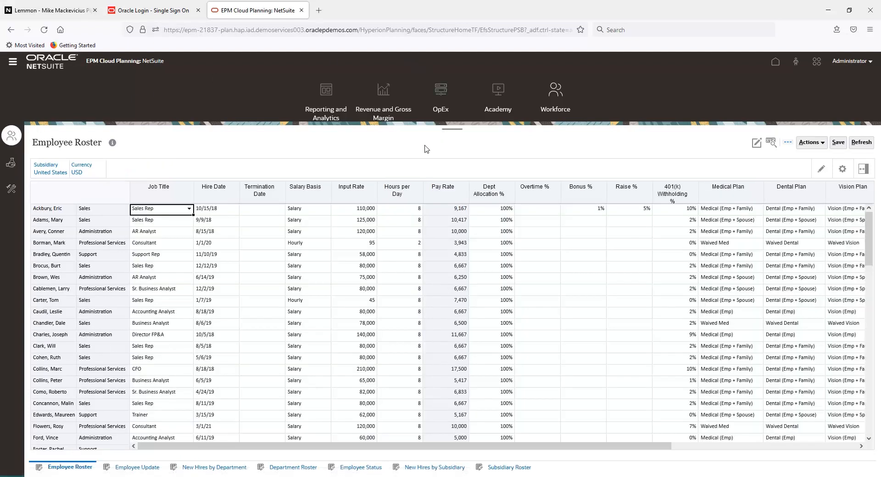
left_click(358, 210)
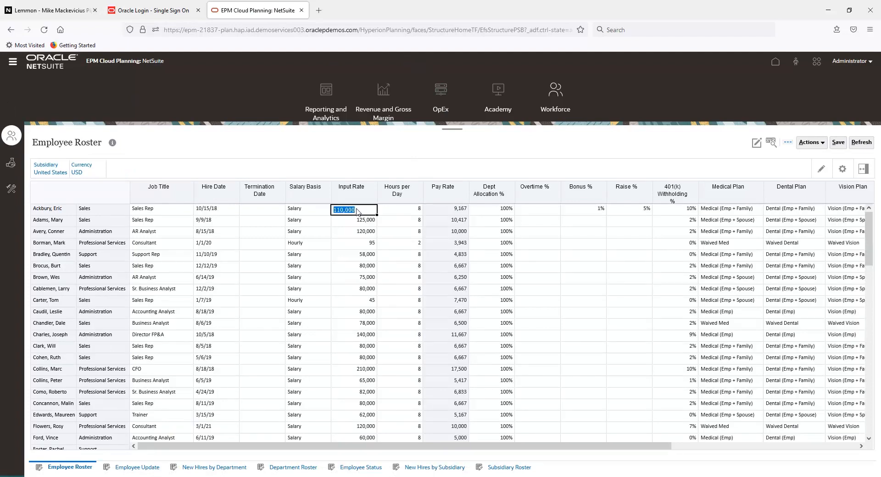
type("200,00")
type("0")
key("Return")
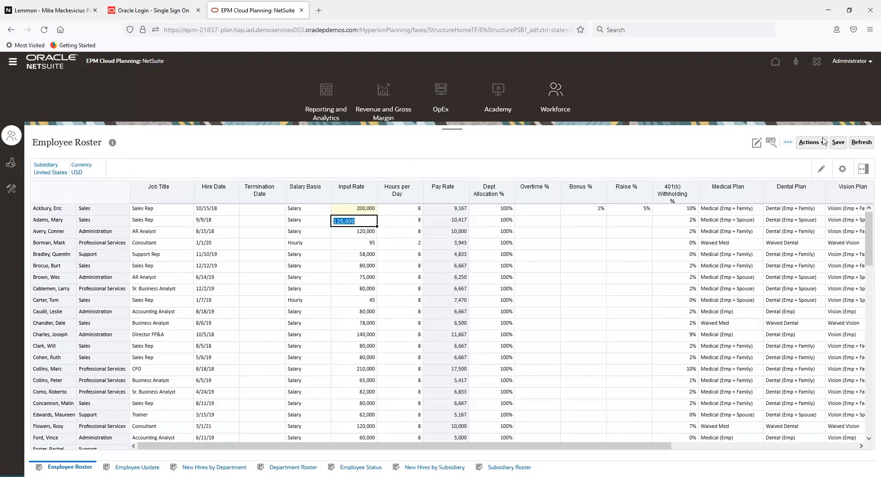
Compare the FICA row in Company Expenses with the FICA rate and maximum in Annual Assumptions.
left_click(11, 163)
left_click(51, 438)
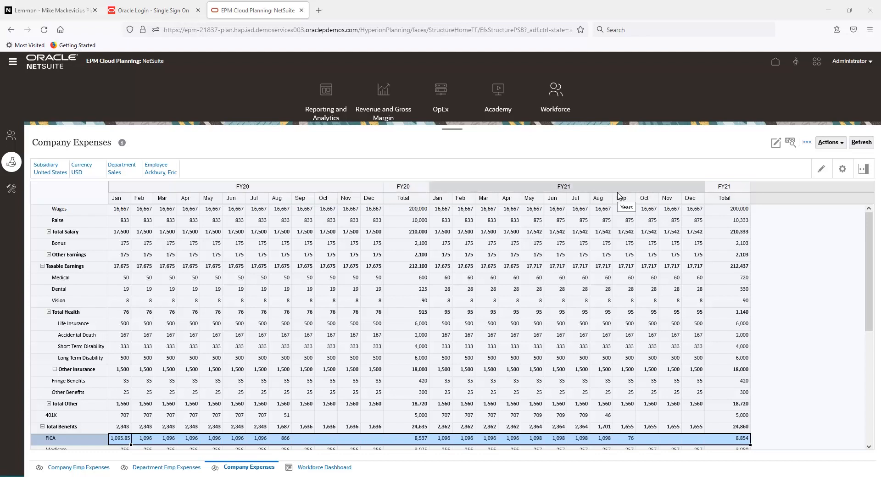
left_click(11, 190)
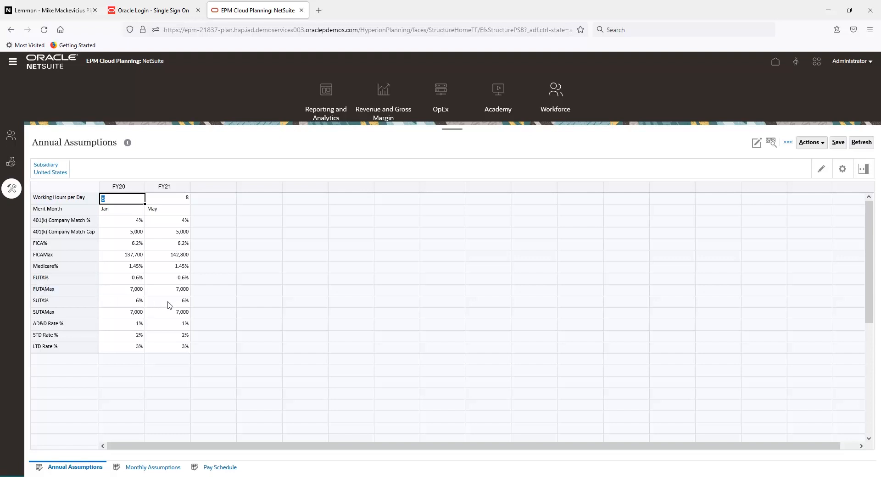
key("alt+Tab")
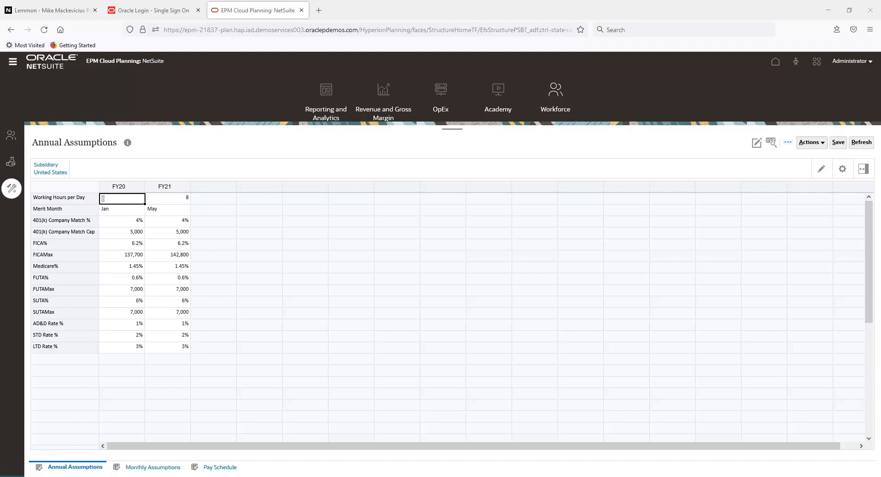
Enter a termination date of 5/1/21 for the employee's Sales row in the Employee Update form.
left_click(16, 137)
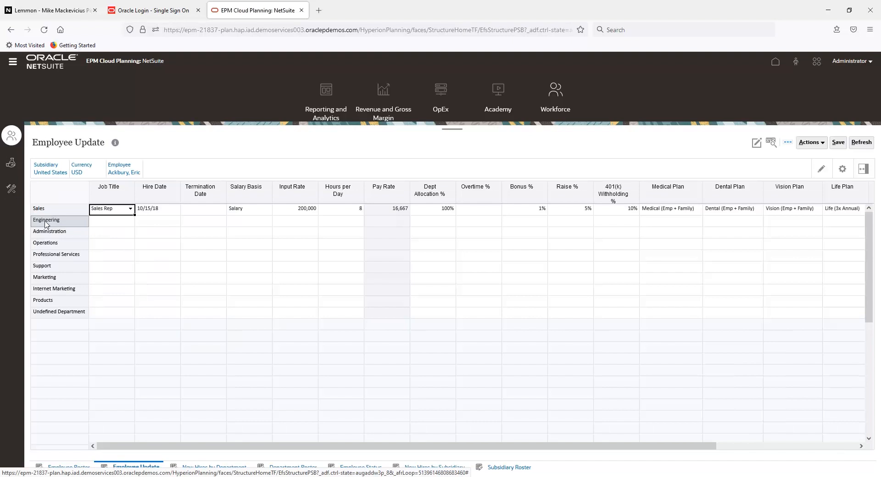
left_click(57, 209)
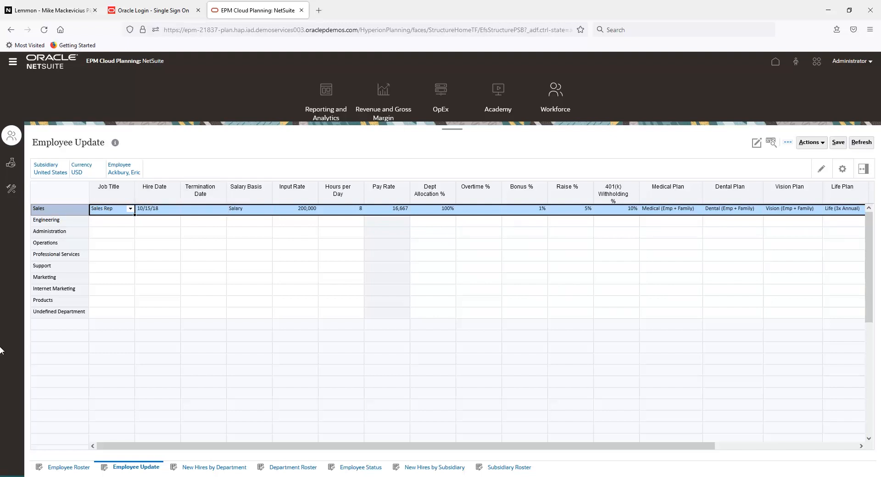
left_click(58, 267)
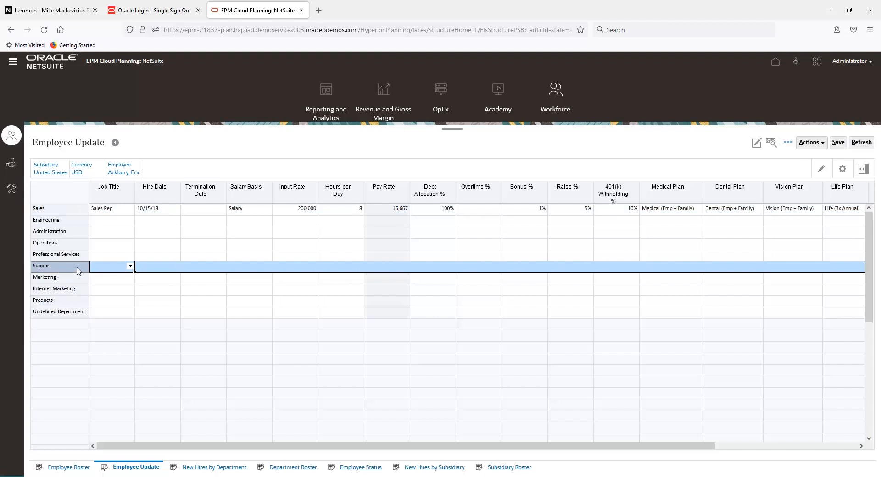
left_click(219, 213)
left_click(220, 211)
left_click(272, 233)
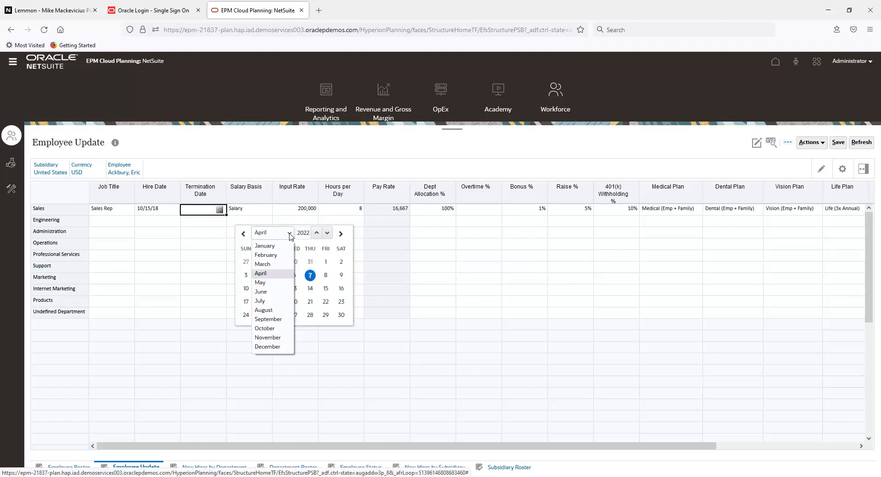
left_click(271, 282)
left_click(328, 234)
left_click(341, 262)
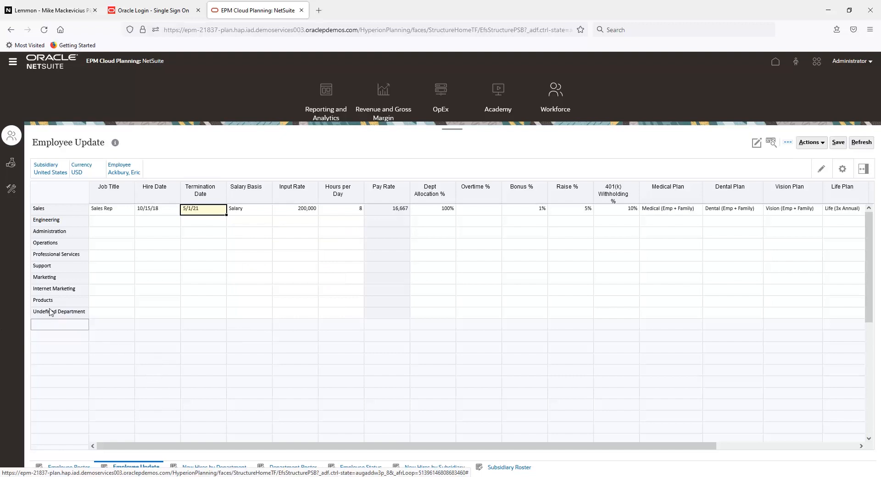
Assign the employee's Support row the job title VP Customer Support with a hire date of 5/1/21.
left_click(102, 270)
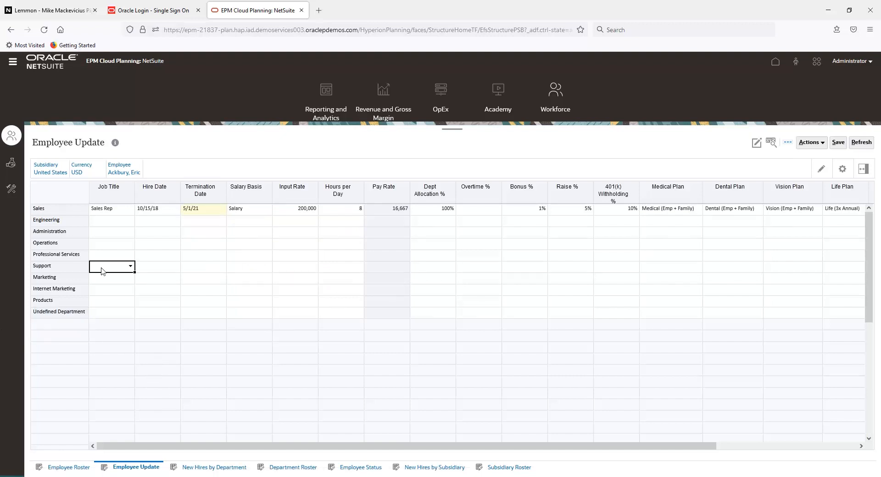
left_click(131, 266)
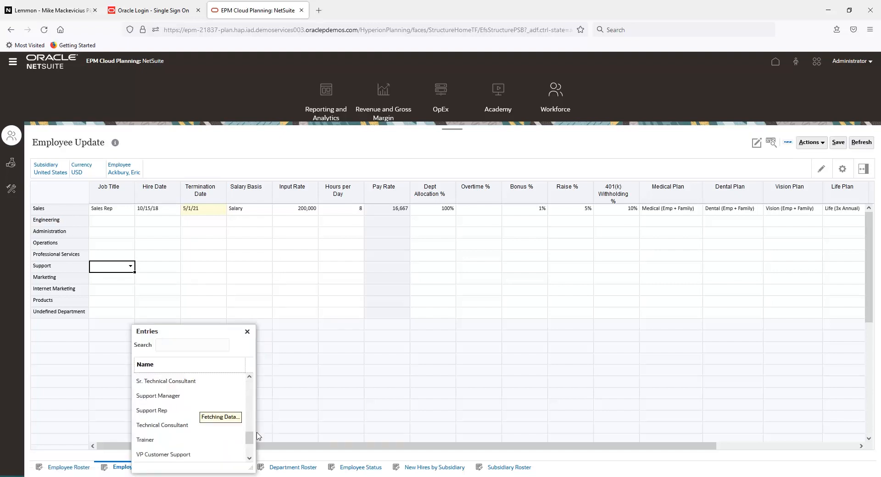
scroll(177, 436, "down", 1)
left_click(176, 439)
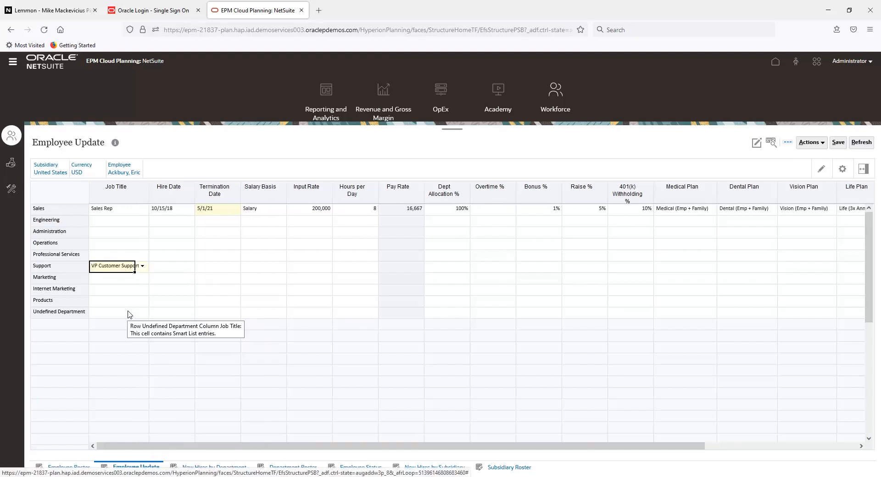
key("Tab")
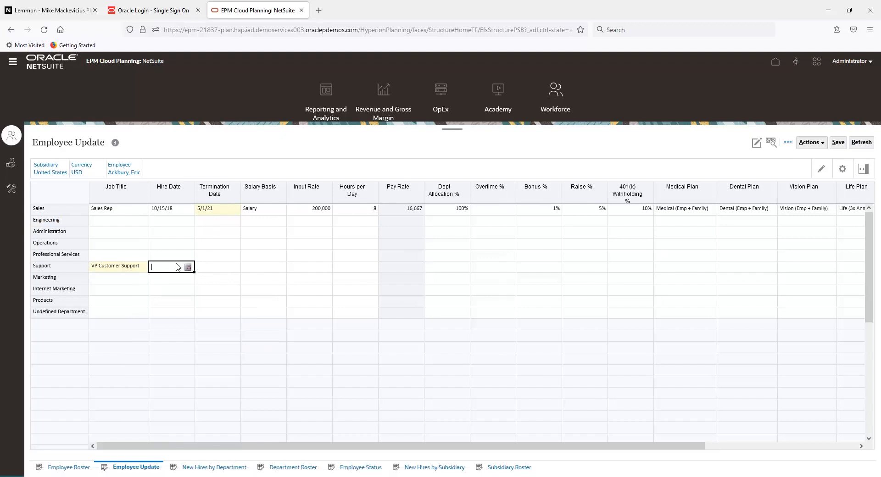
type("5/1/21")
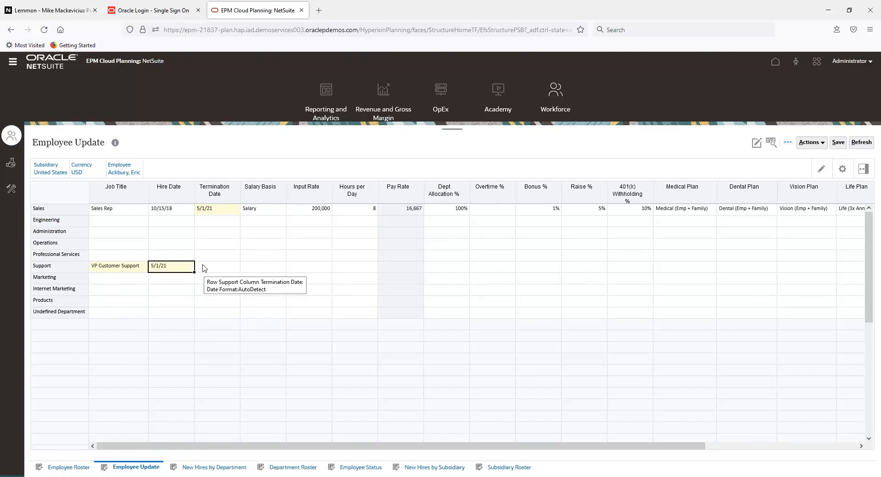
Fill the Support row's pay details with Salary basis, an Input Rate of 200,000 and a Dept Allocation of 100%.
left_click(267, 268)
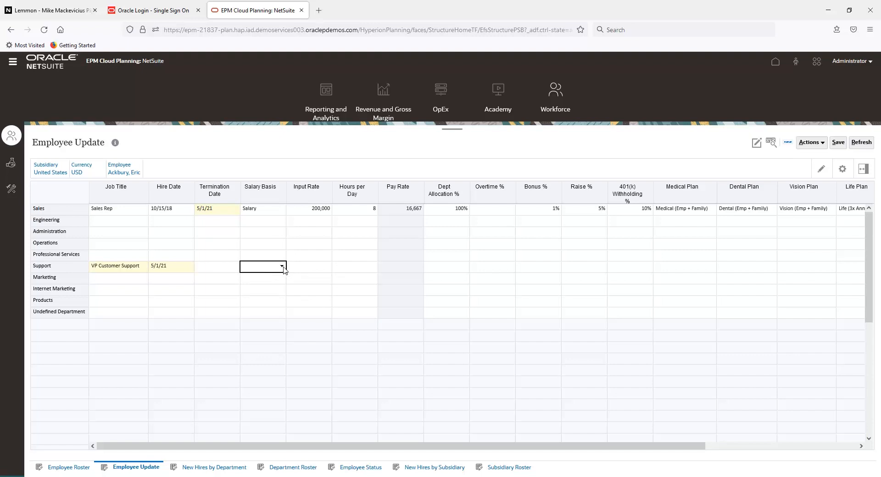
left_click(284, 270)
left_click(295, 387)
left_click(322, 269)
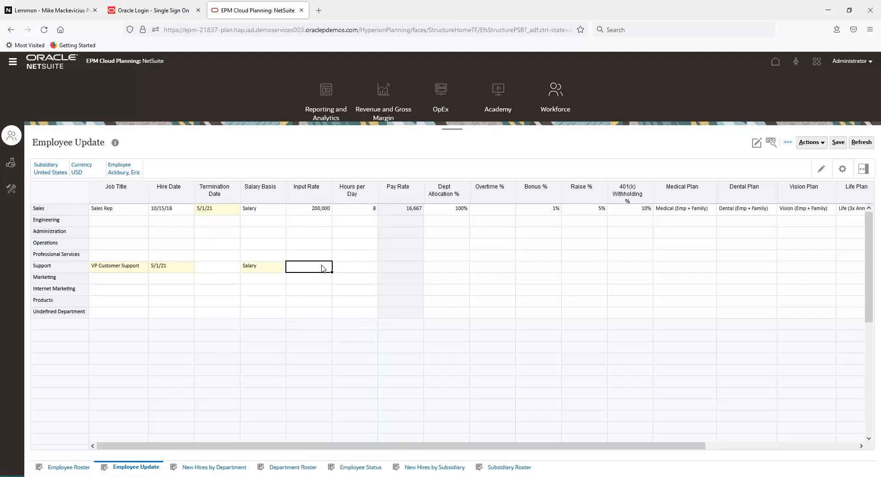
type("200")
key("Return")
left_click(448, 271)
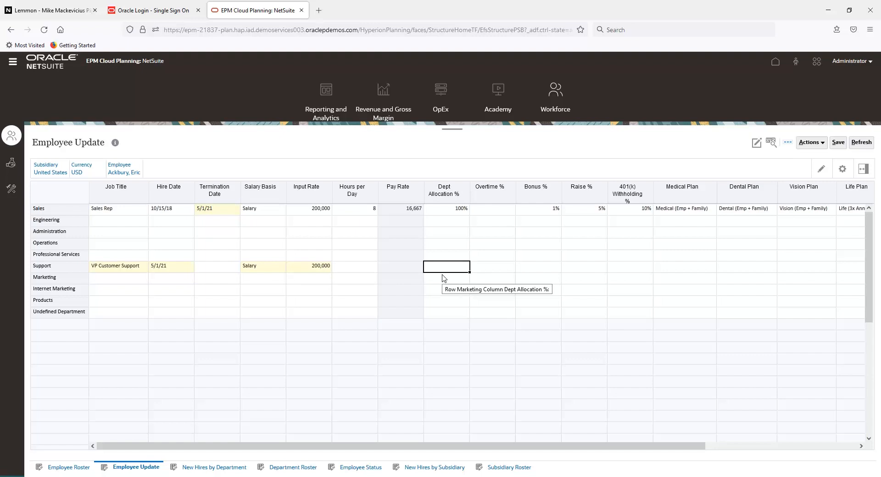
key("Return")
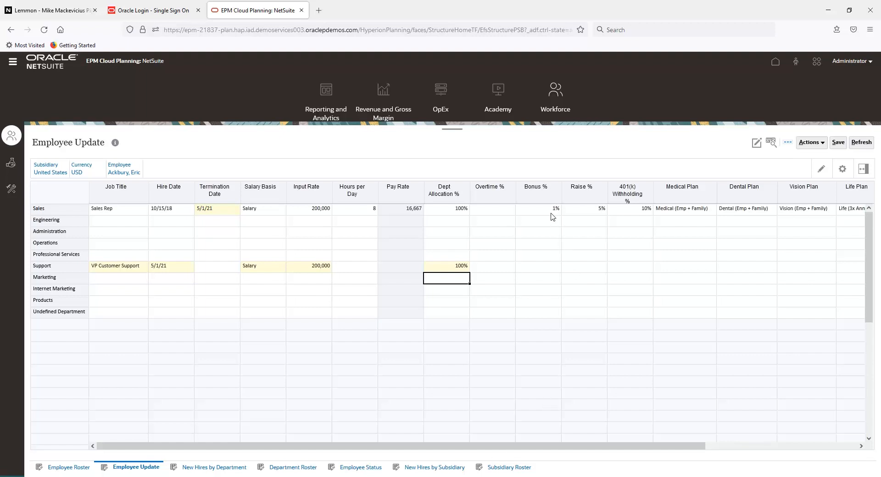
Copy the Sales row's bonus, raise, 401(k) withholding and benefit plan values into the Support row, and save the Employee Update form.
left_click_drag(553, 211, 863, 211)
key("ctrl+c")
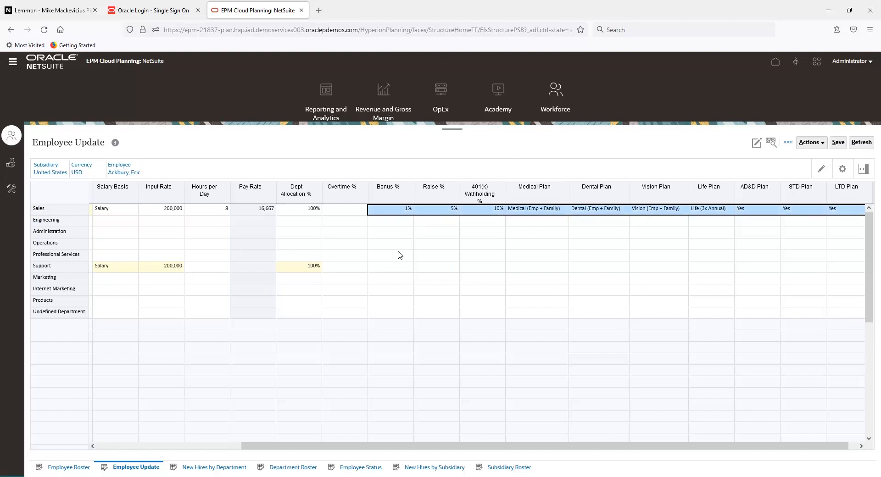
left_click(391, 270)
key("ctrl+v")
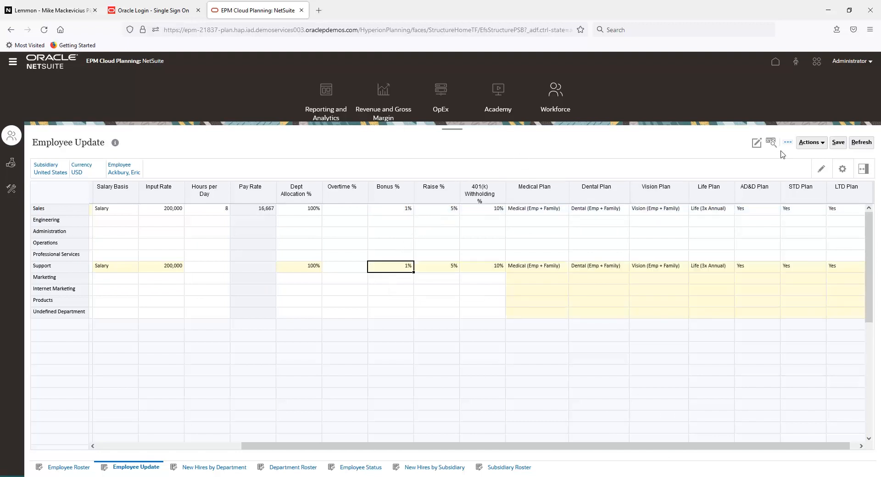
left_click(838, 143)
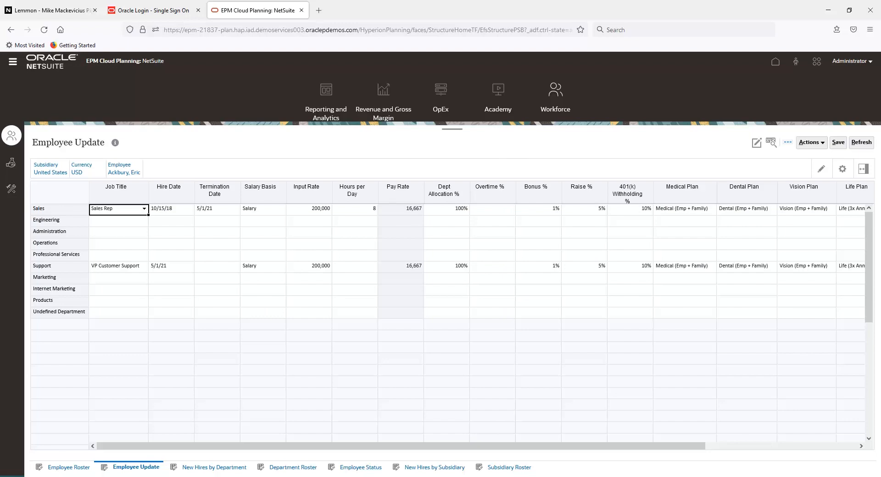
Show Company Expenses for the Support department and examine the employee's expenses from May FY21.
left_click(11, 162)
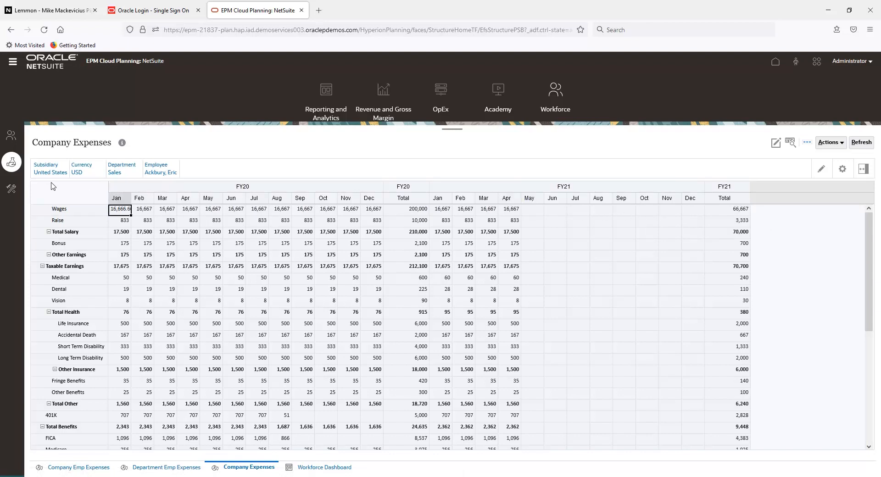
left_click(114, 173)
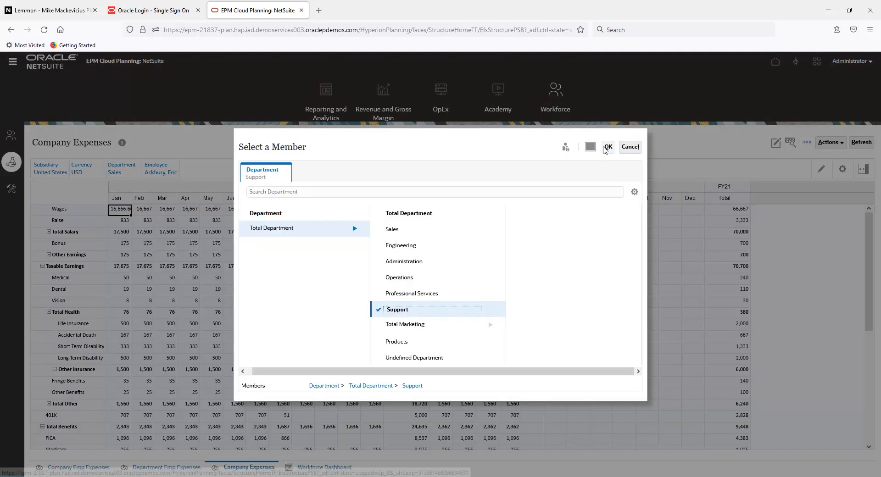
left_click(608, 147)
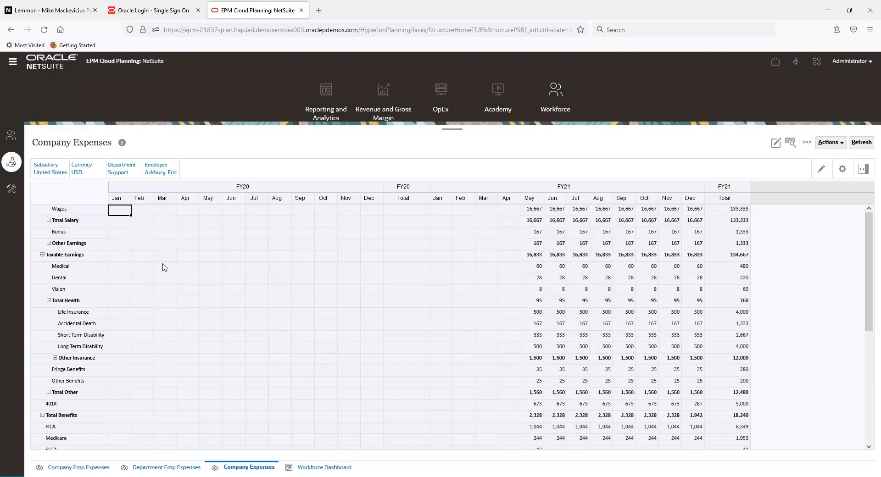
left_click(528, 198)
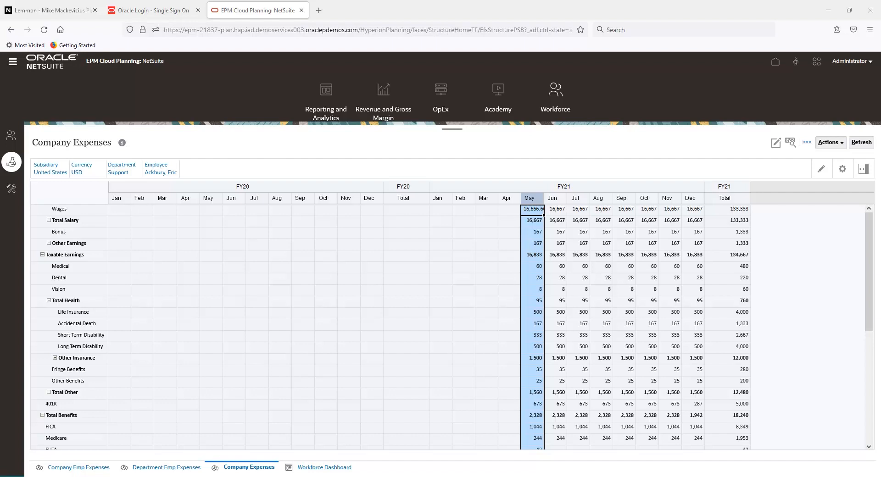
Review compensation and headcount by department in the Workforce Dashboard, and check the Taxable Earnings row in Company Emp Expenses.
left_click(324, 467)
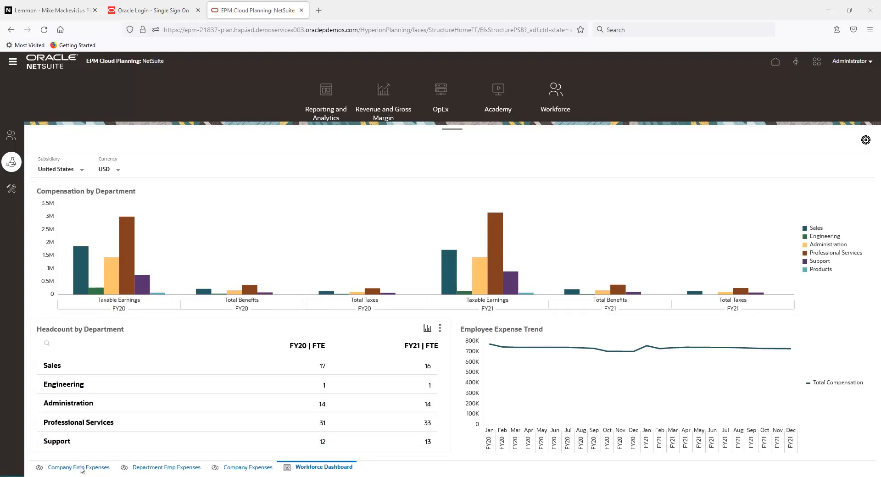
left_click(78, 468)
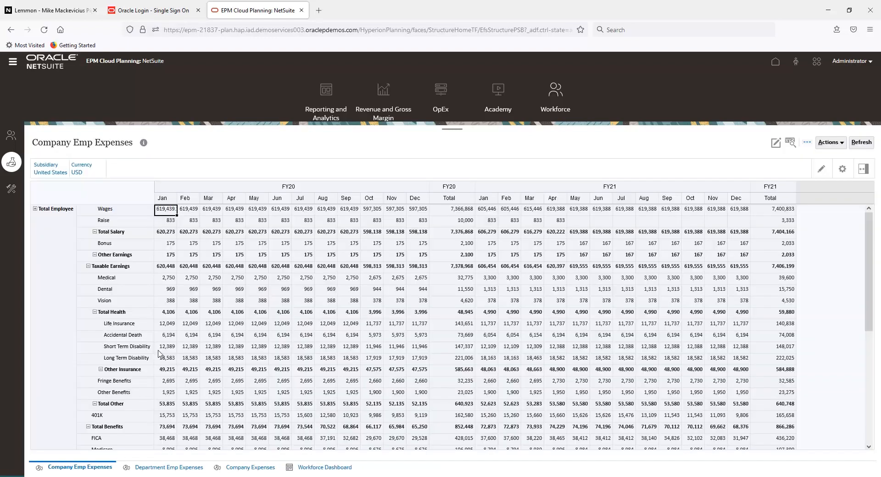
left_click(107, 270)
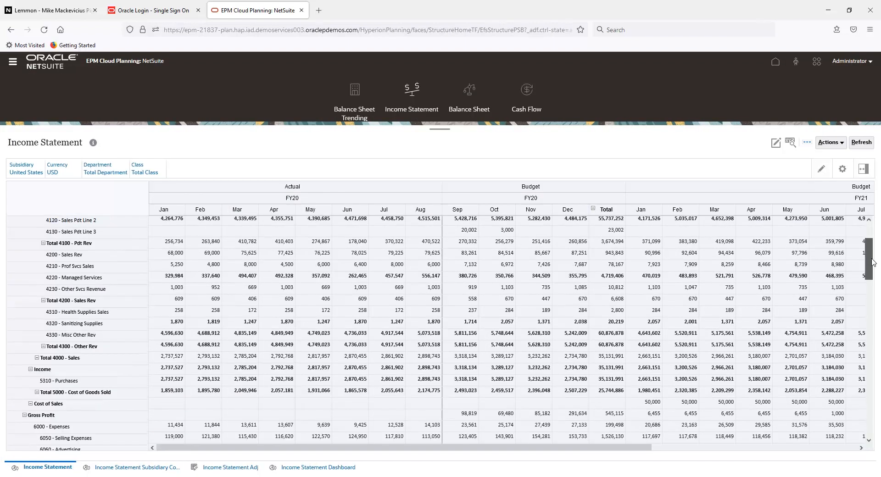
Locate the 6210 - Salaries & Wages row in the Income Statement and examine its monthly budget amounts.
scroll(62, 362, "down", 5)
left_click(62, 361)
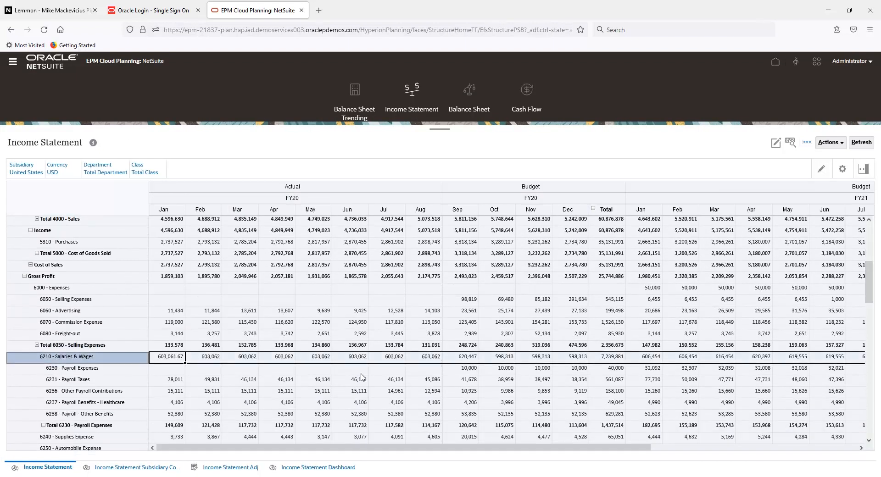